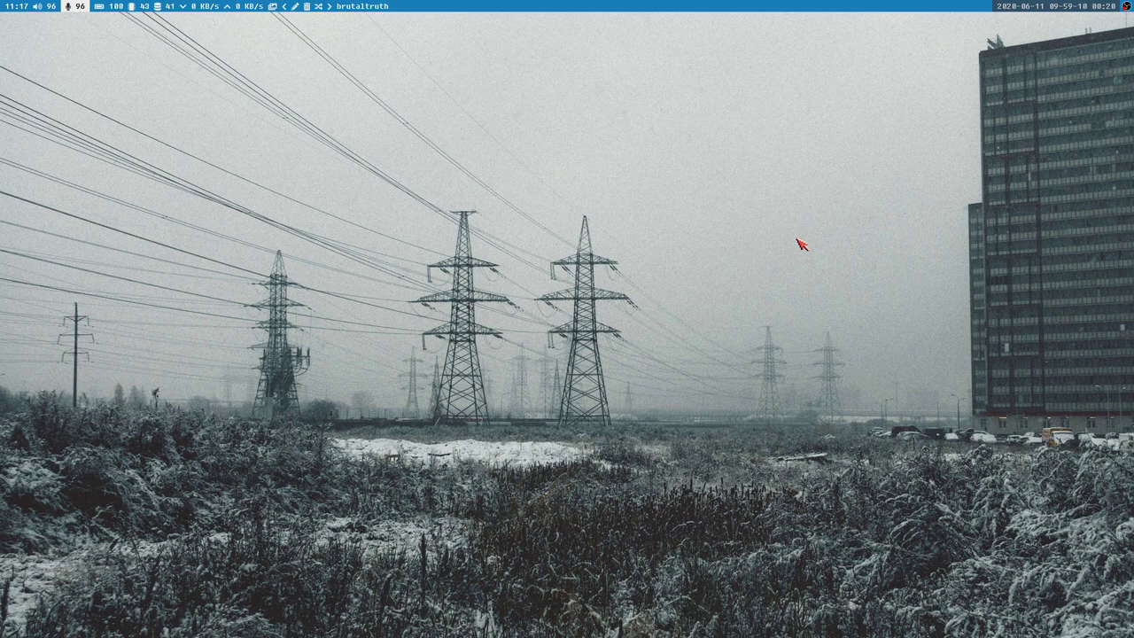
Open a new URxvt terminal and run 'typiskt -t 10 -d 10' for a 10-second typing test.
key("super+Return")
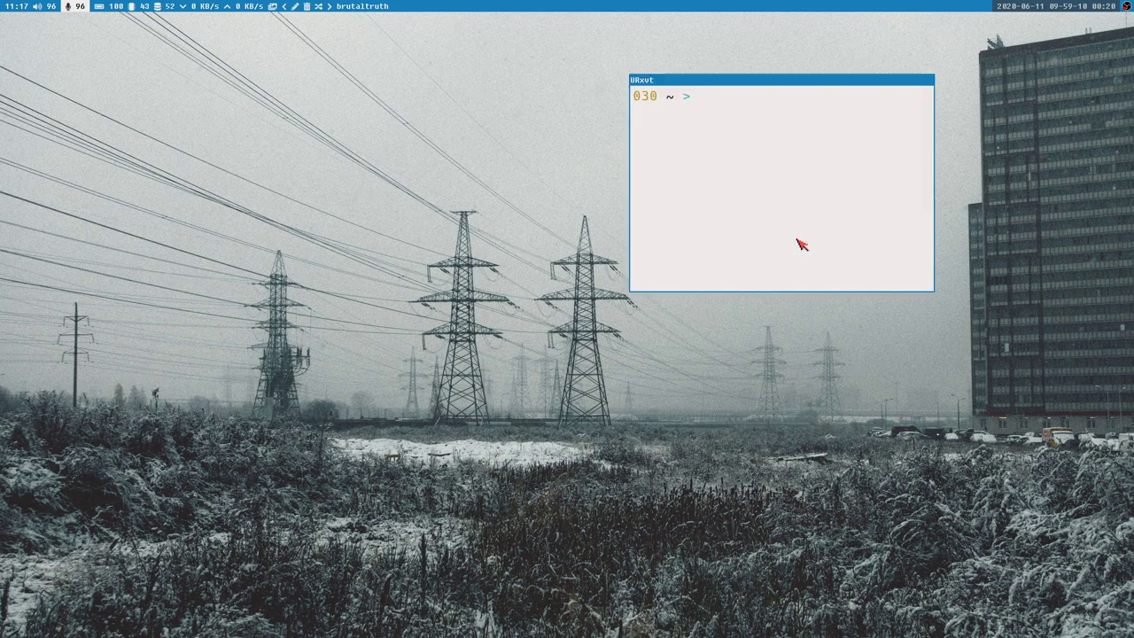
type("typiskt -t 10 -d 10")
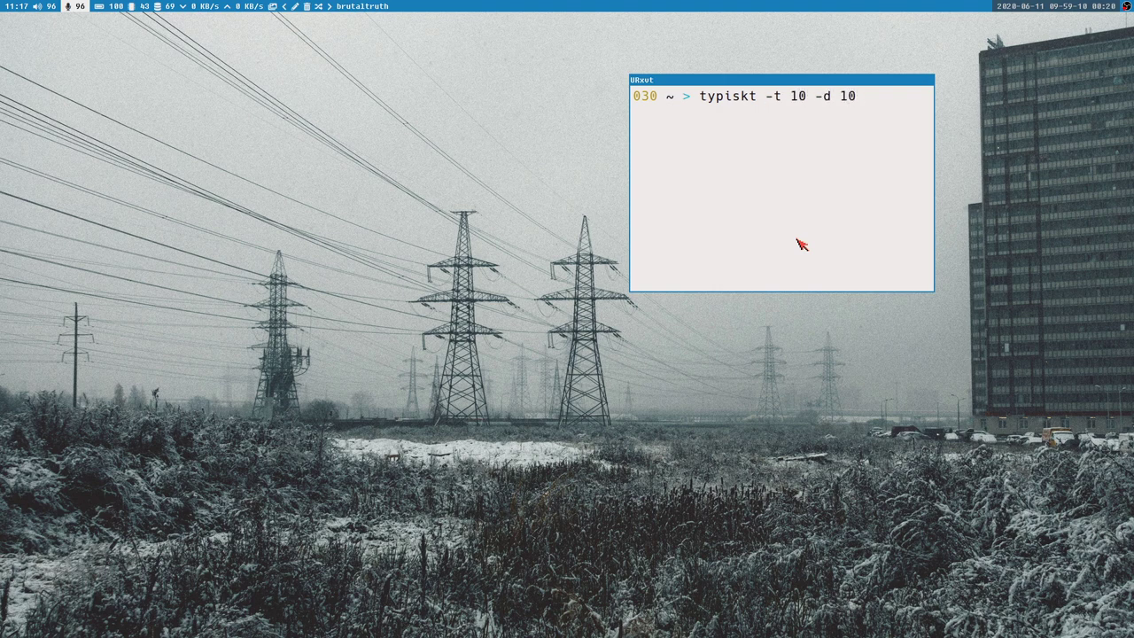
key("Return")
Type the test words ('off those right come enough…') to score 58.8 WPM, then start a new round.
type("'")
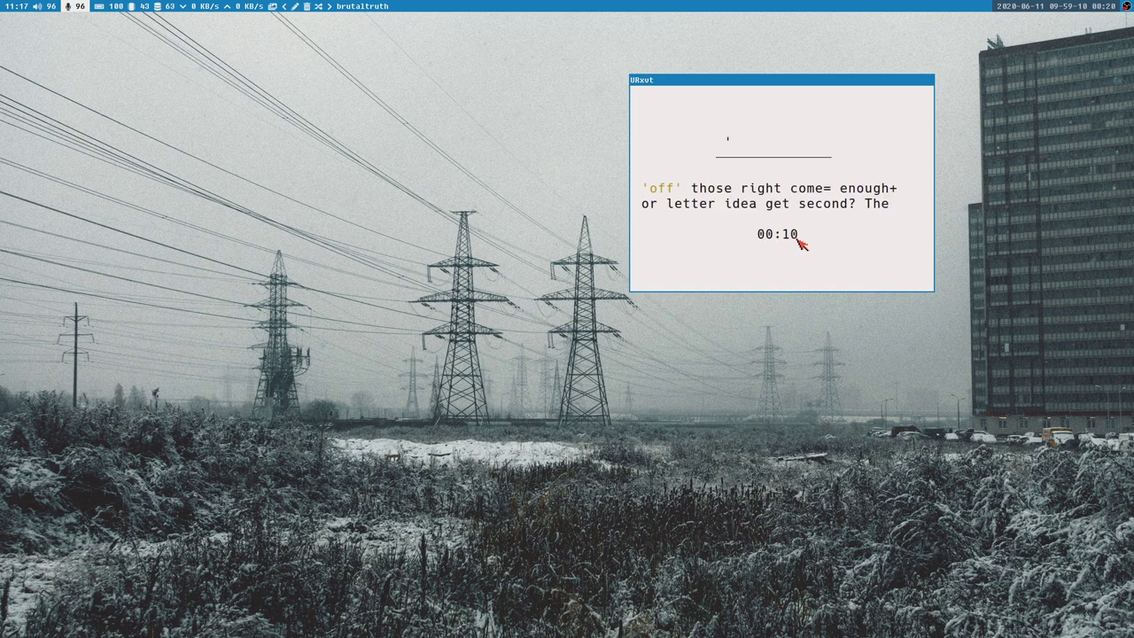
type("off' those right come= enough+ ")
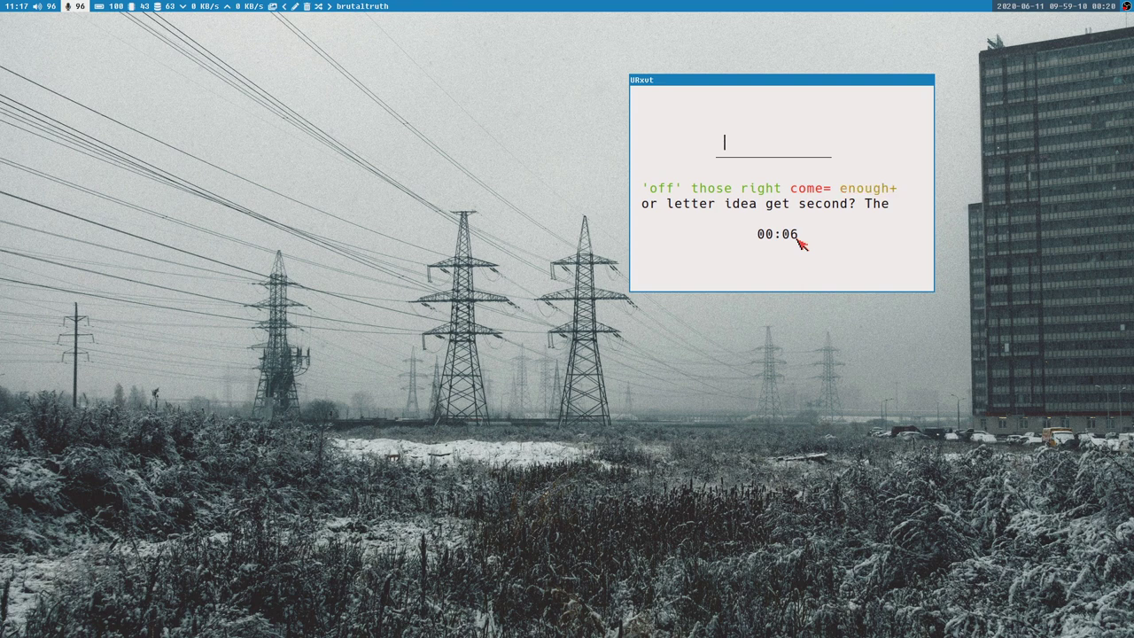
type("or letter i")
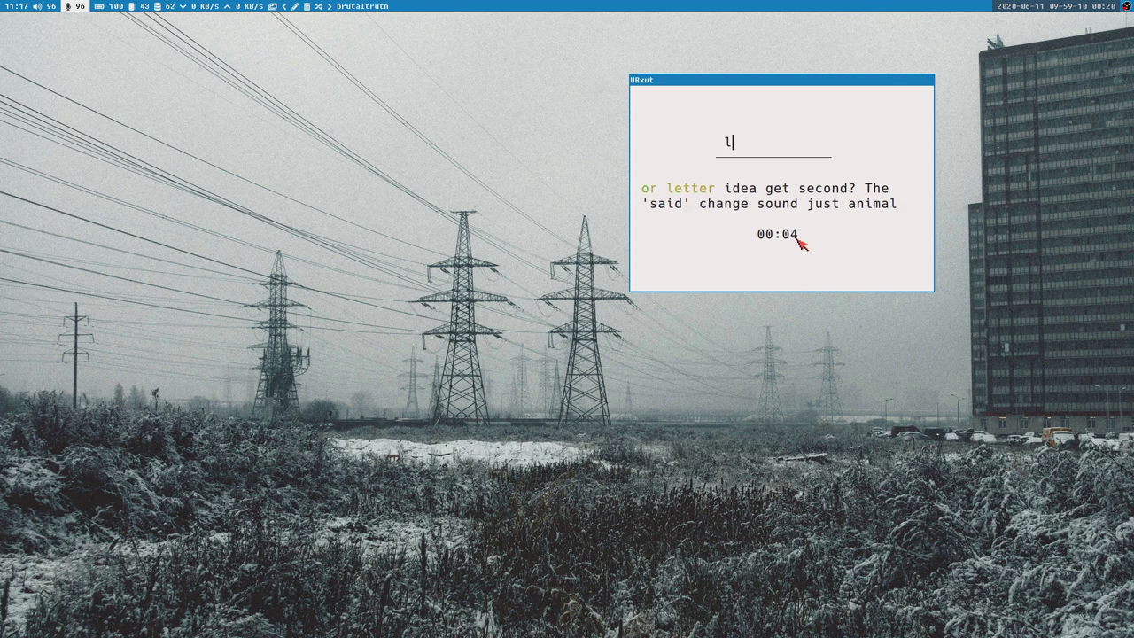
type("dea get second")
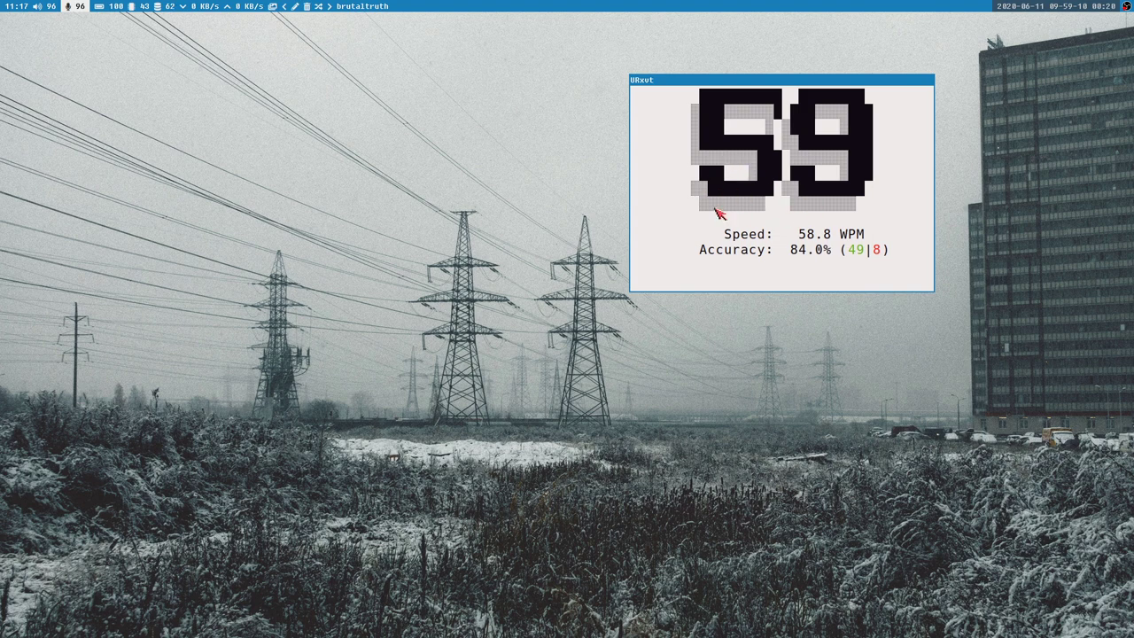
key("Return")
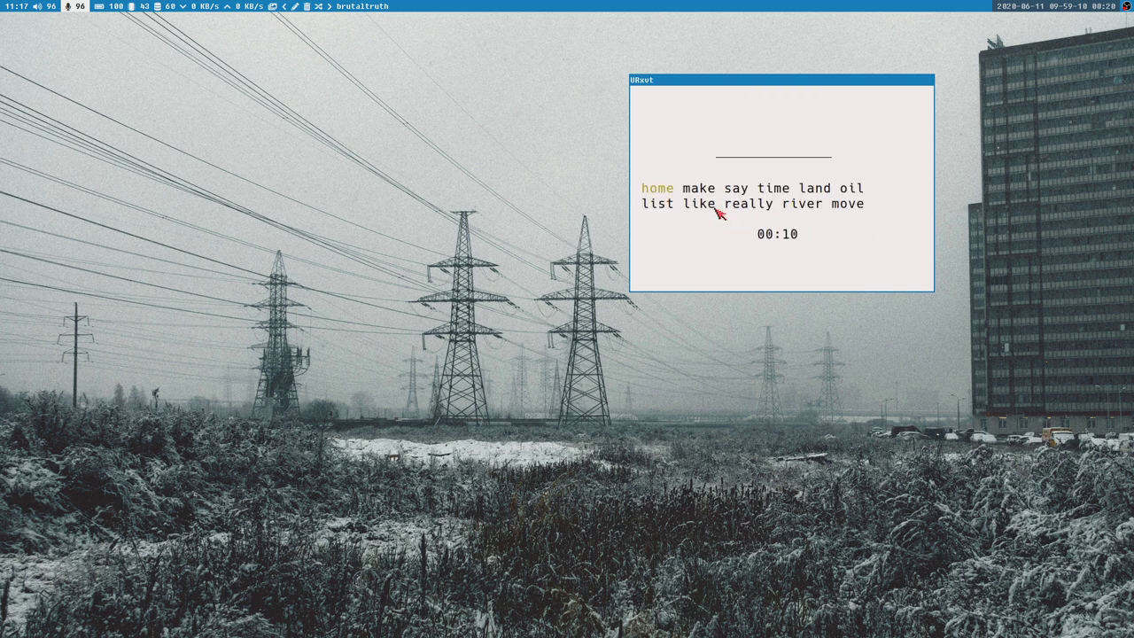
Restart with a fresh word list and type 'number as [add] sometimes _end last over new until'.
type("home")
key("Escape")
type("num")
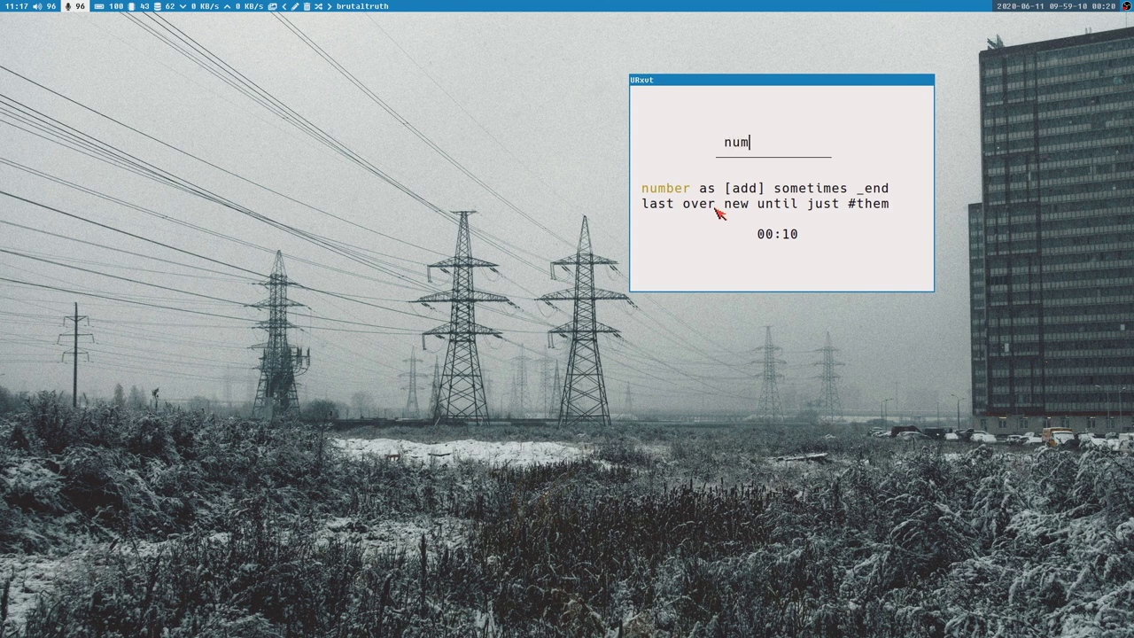
type("ber as [add] somet")
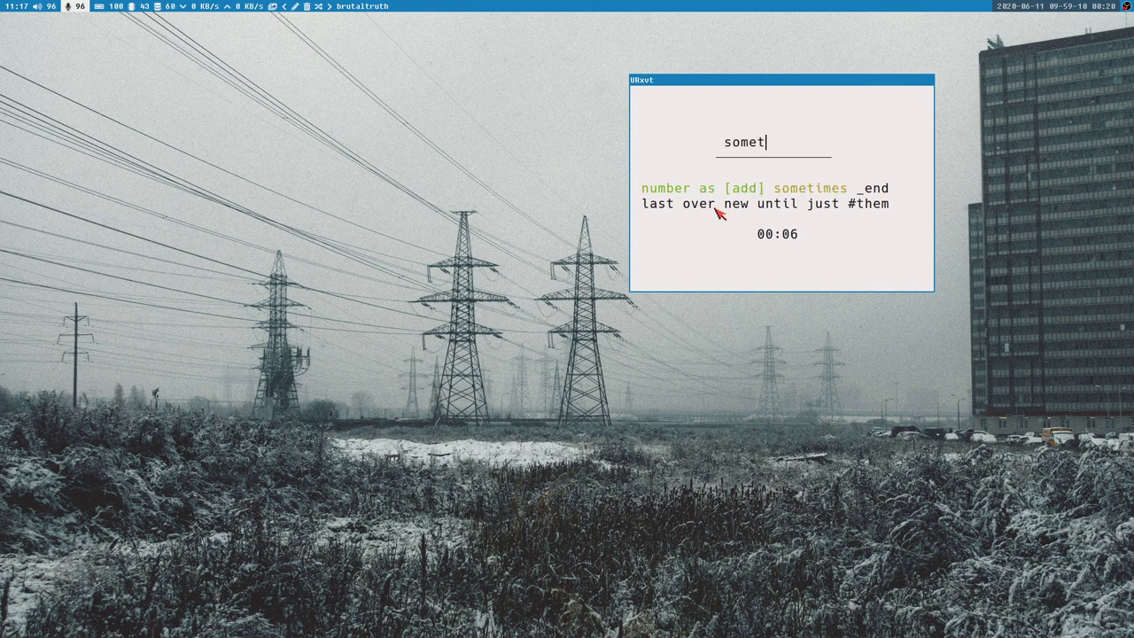
type("imes _end last over ne")
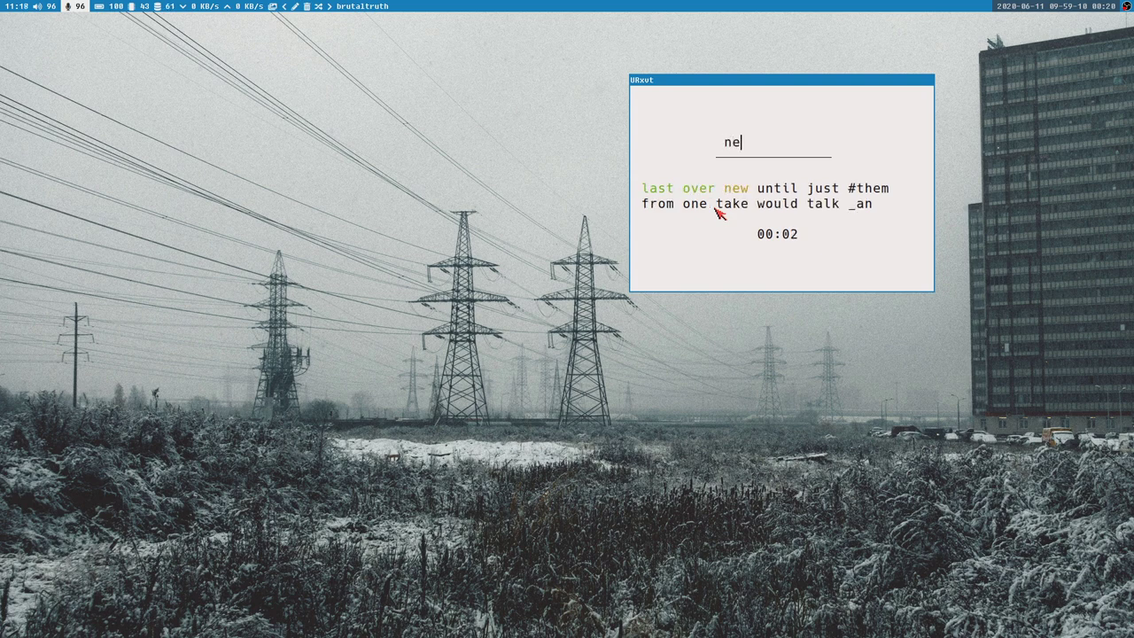
type("w until u")
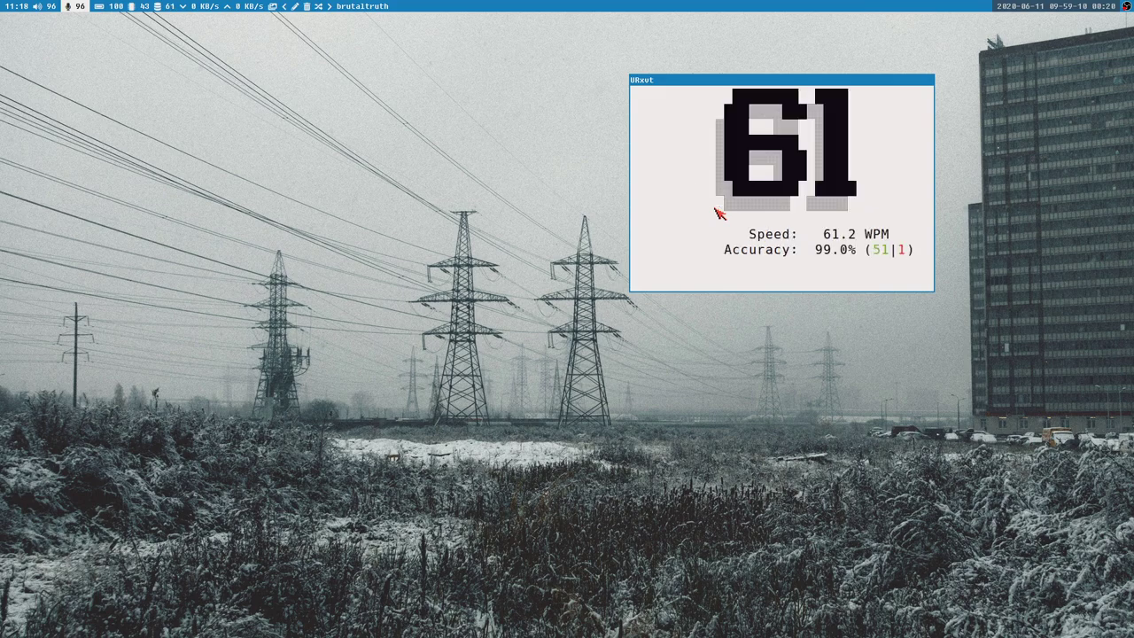
Switch to workspace 1 and give the Vivaldi 'Simple & Boring' article a taller pane than the terminal.
key("super+1")
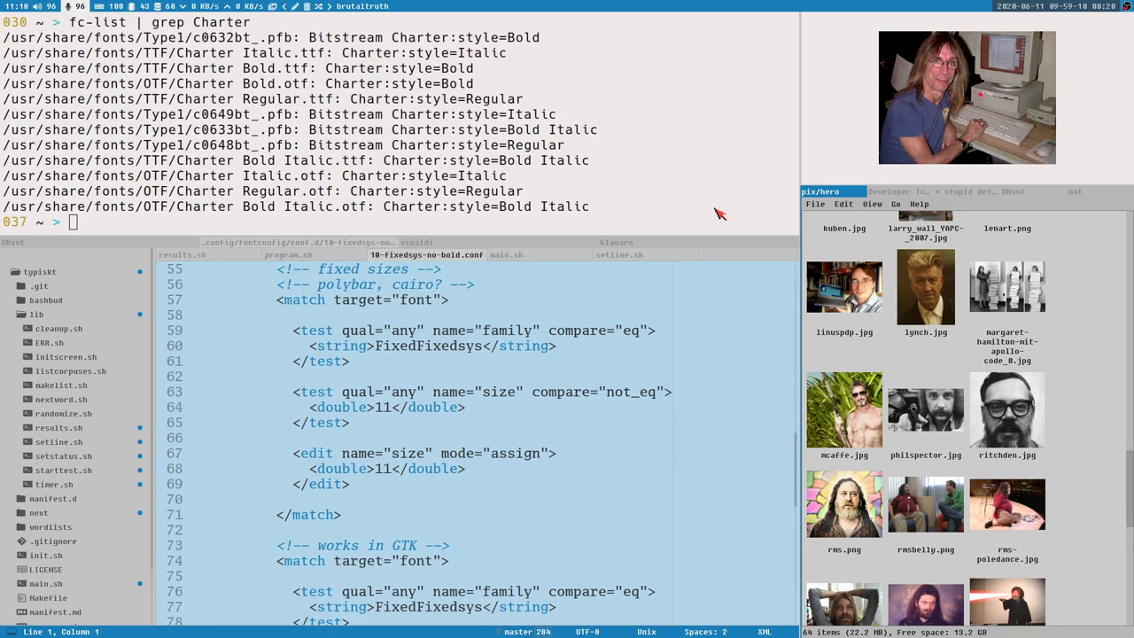
left_click(459, 243)
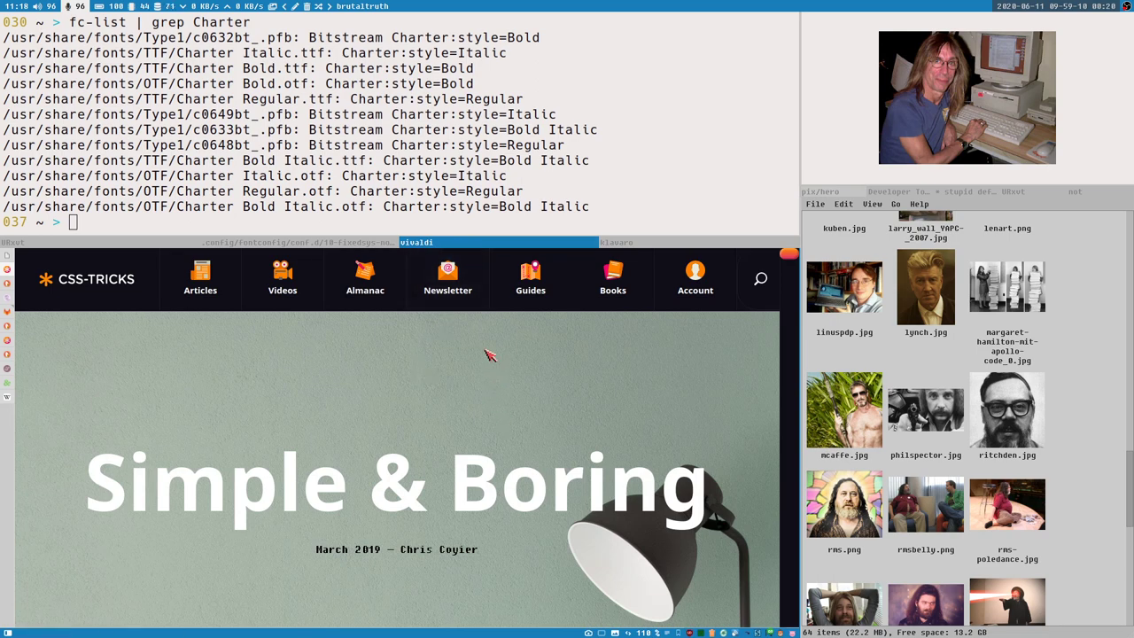
left_click_drag(449, 209, 443, 117)
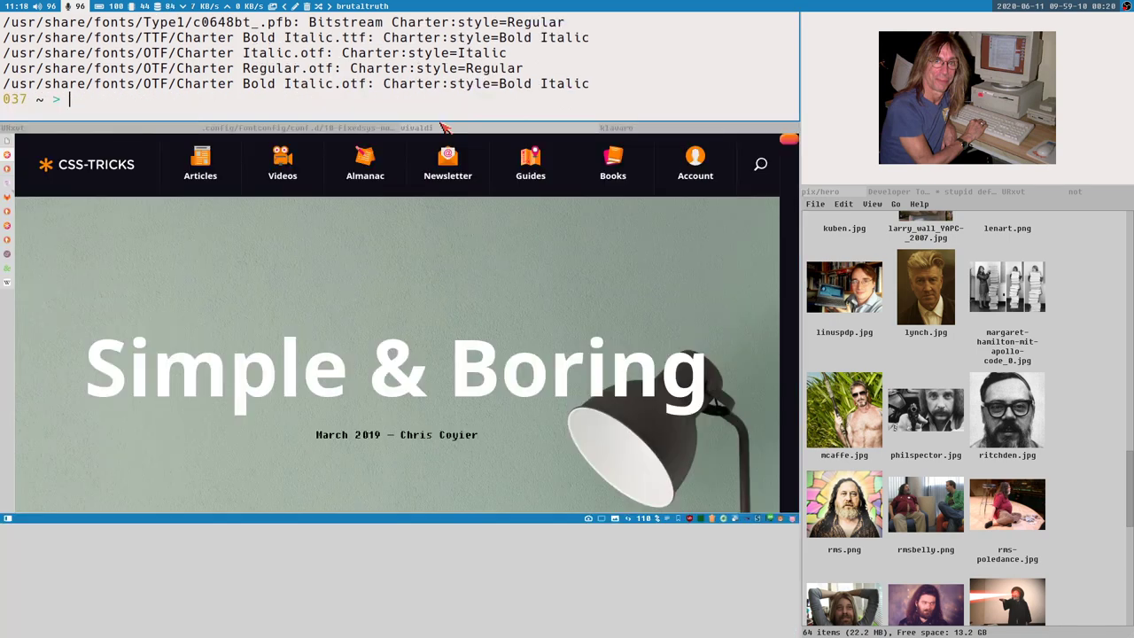
left_click(392, 316)
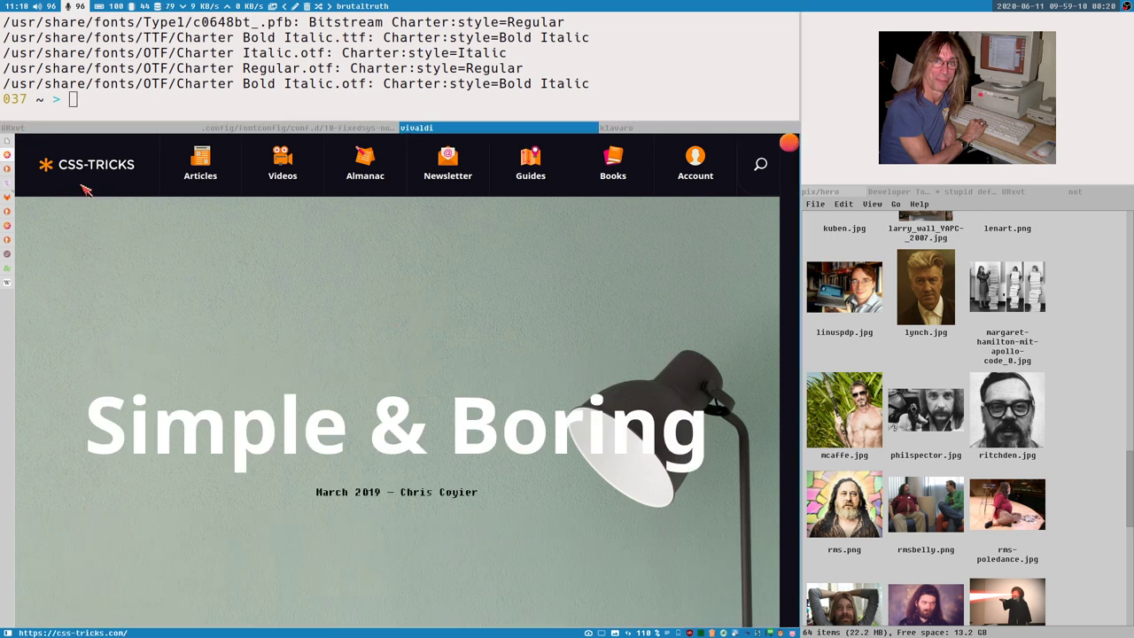
scroll(425, 363, "down", 1)
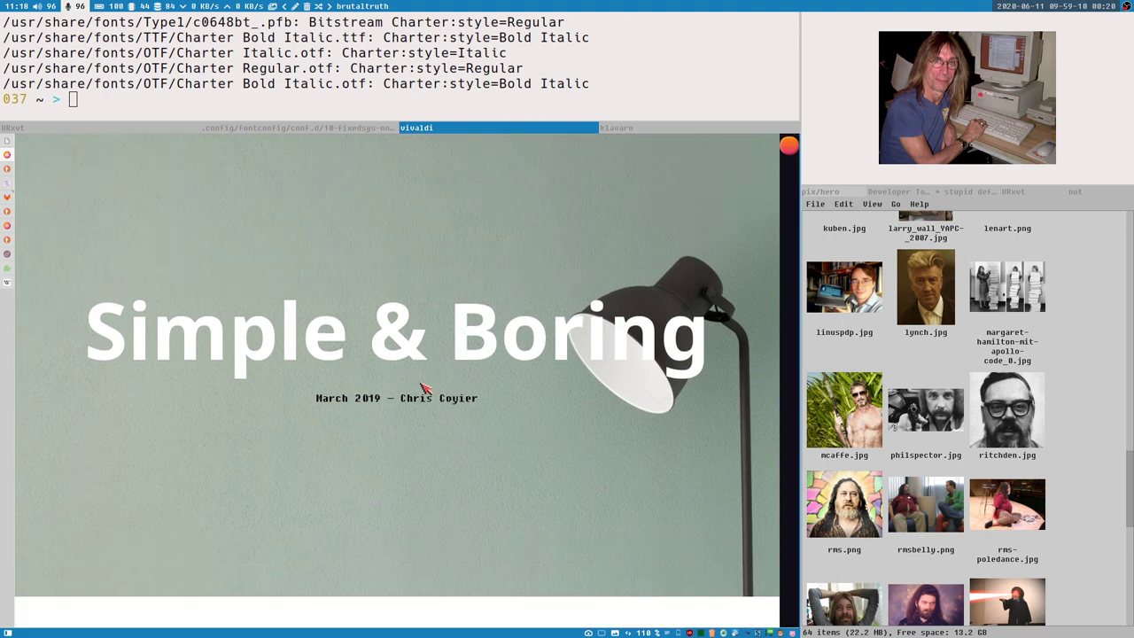
scroll(425, 390, "up", 1)
scroll(483, 421, "down", 2)
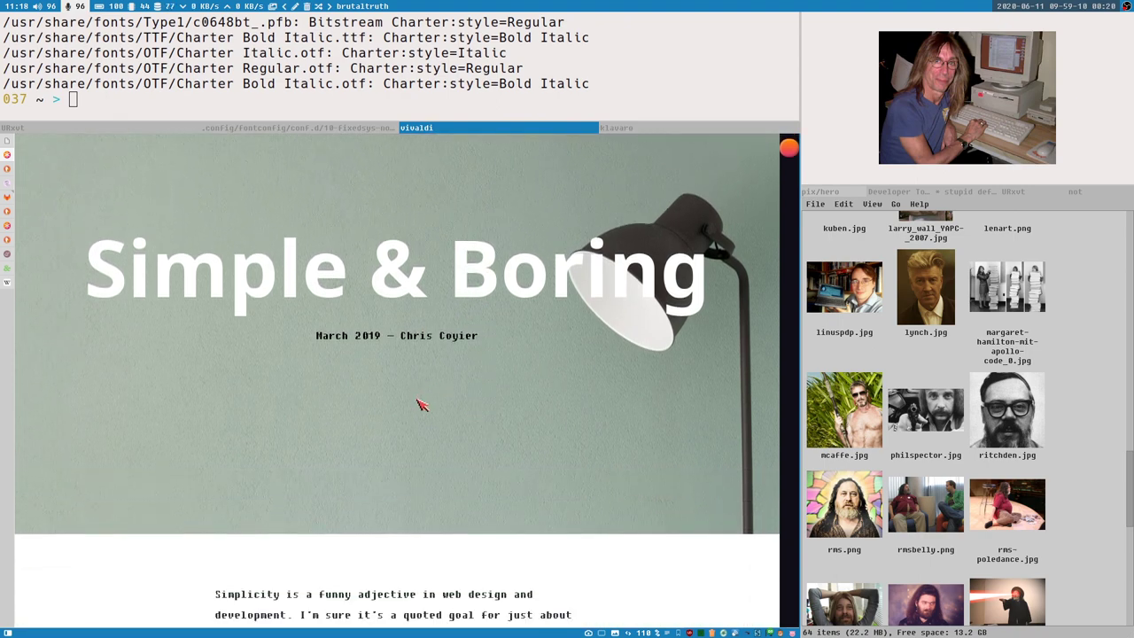
scroll(461, 397, "down", 1)
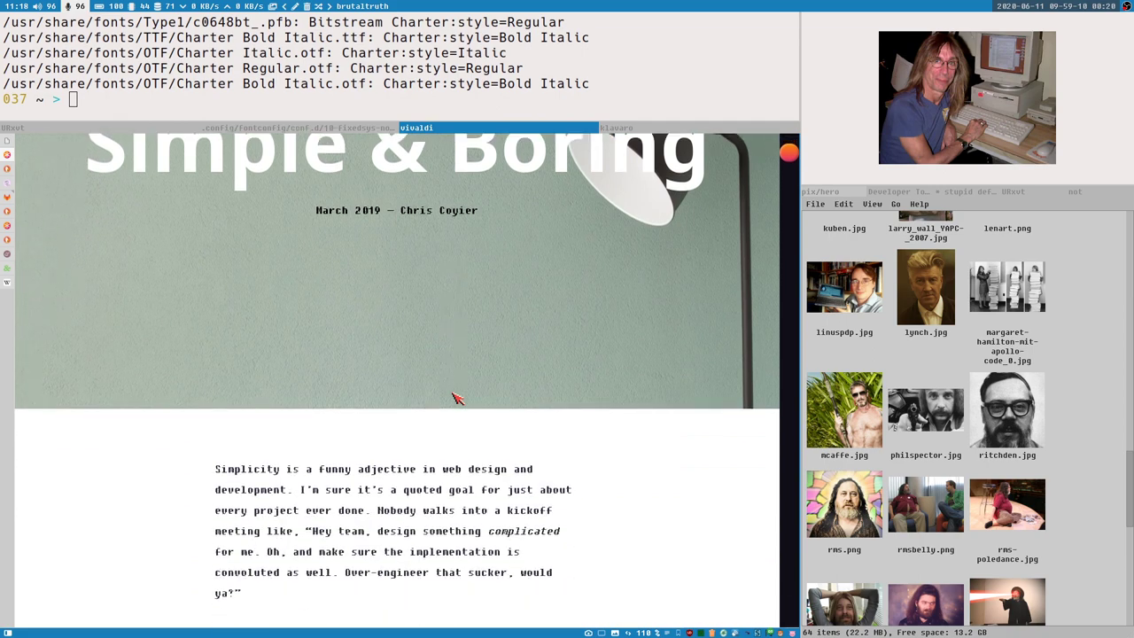
scroll(452, 394, "down", 1)
scroll(455, 393, "up", 3)
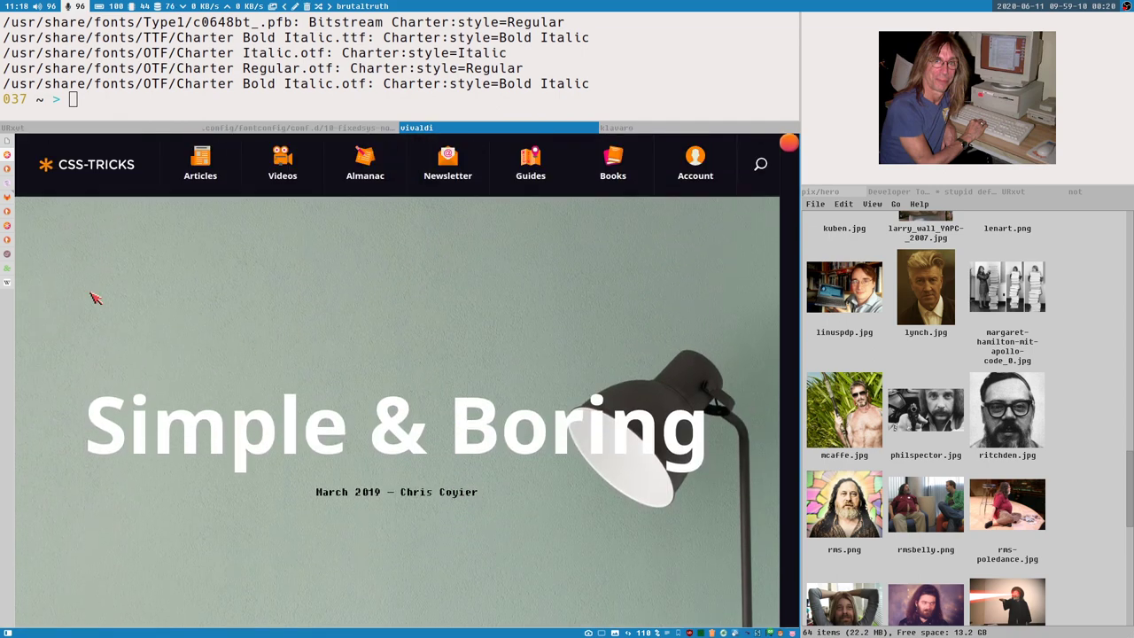
scroll(532, 470, "down", 2)
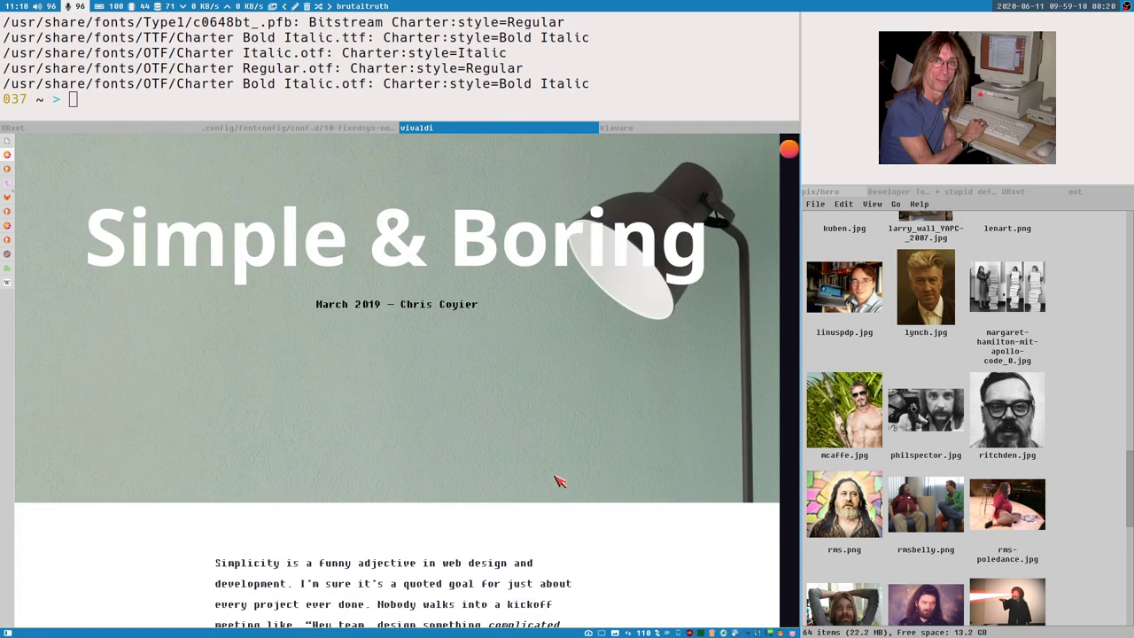
scroll(554, 478, "down", 2)
scroll(514, 409, "down", 1)
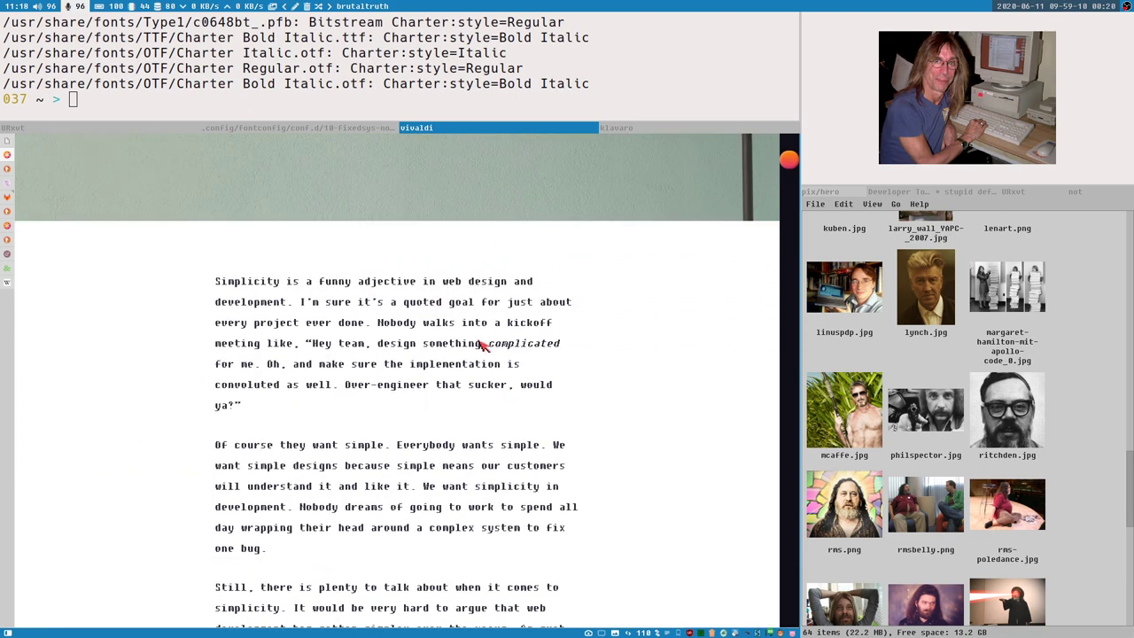
scroll(489, 346, "down", 1)
scroll(514, 324, "up", 2)
scroll(519, 366, "down", 1)
scroll(514, 365, "up", 4)
scroll(516, 367, "down", 2)
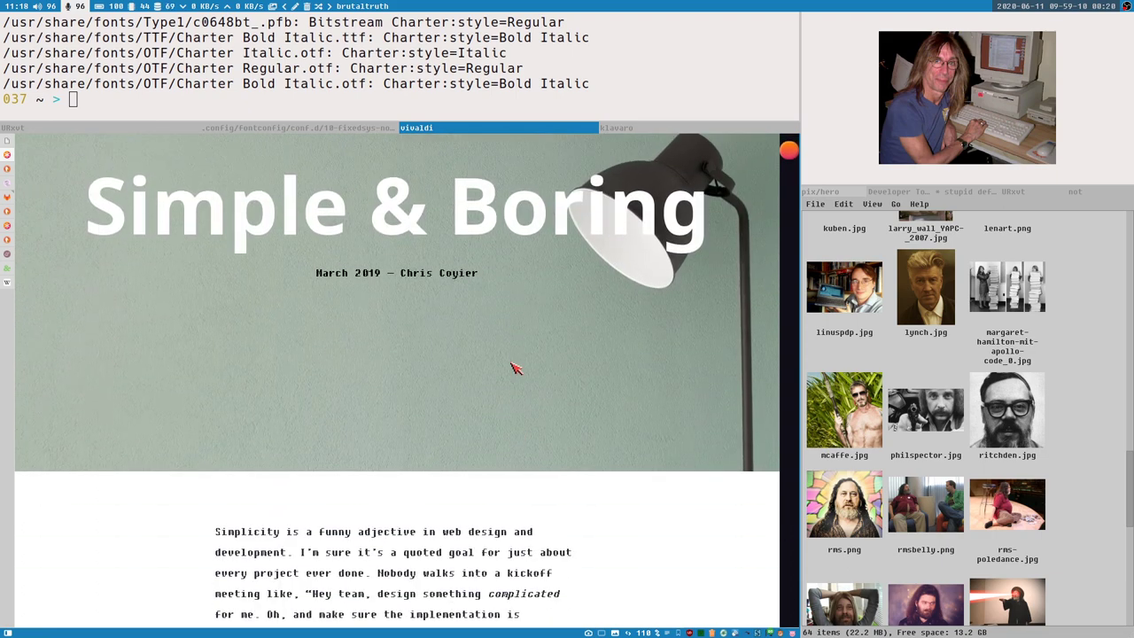
scroll(516, 367, "up", 1)
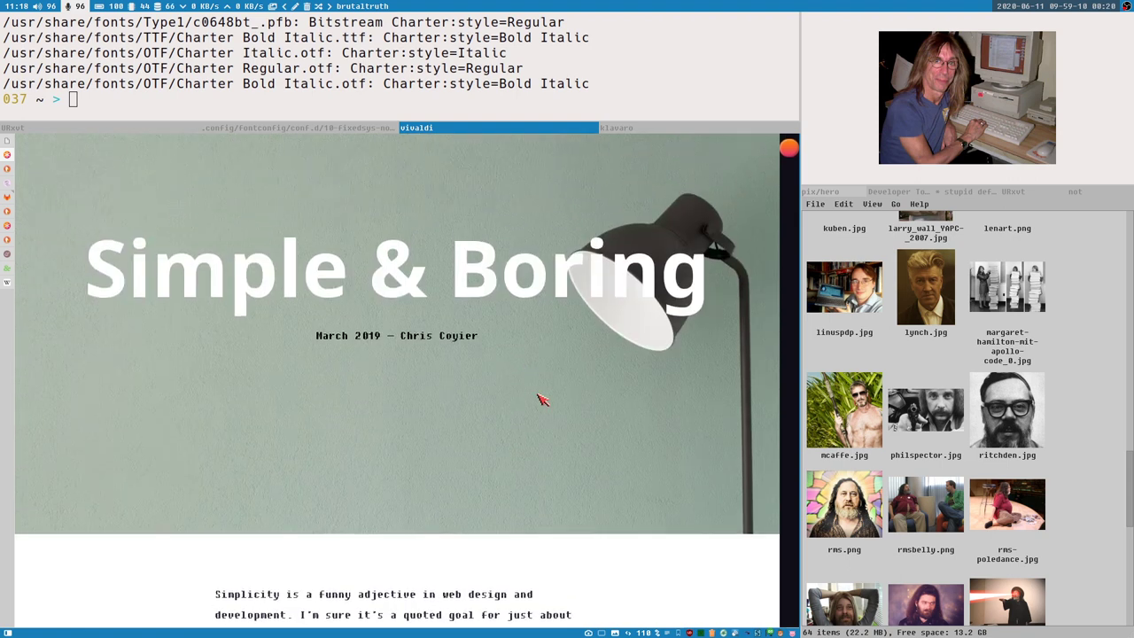
scroll(519, 437, "down", 1)
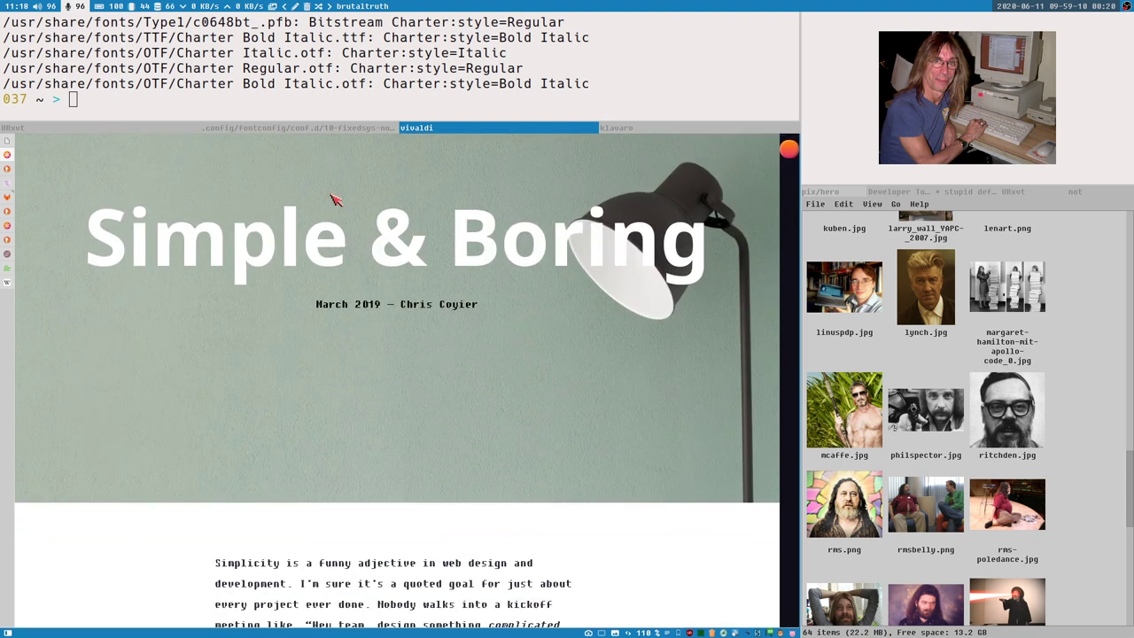
scroll(540, 347, "down", 2)
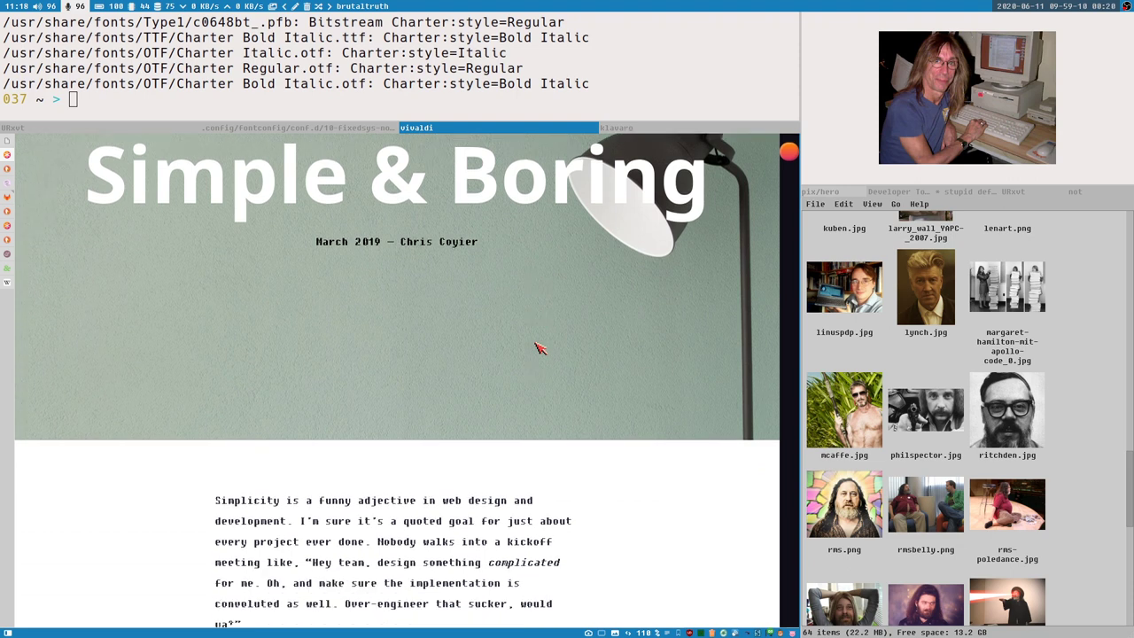
scroll(532, 337, "down", 1)
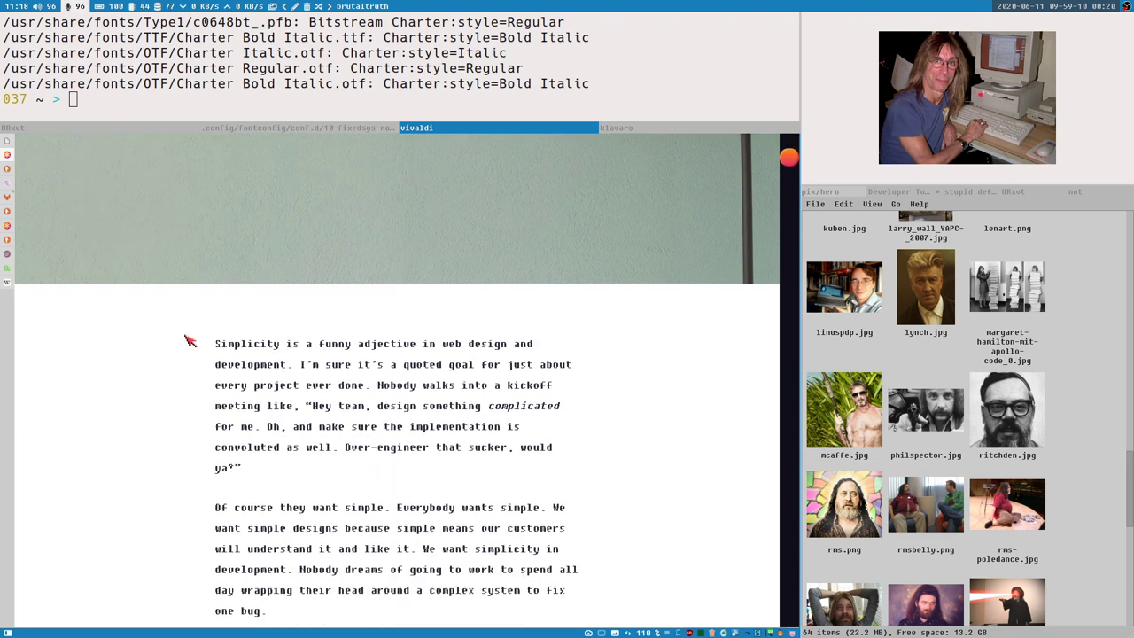
left_click_drag(215, 339, 577, 570)
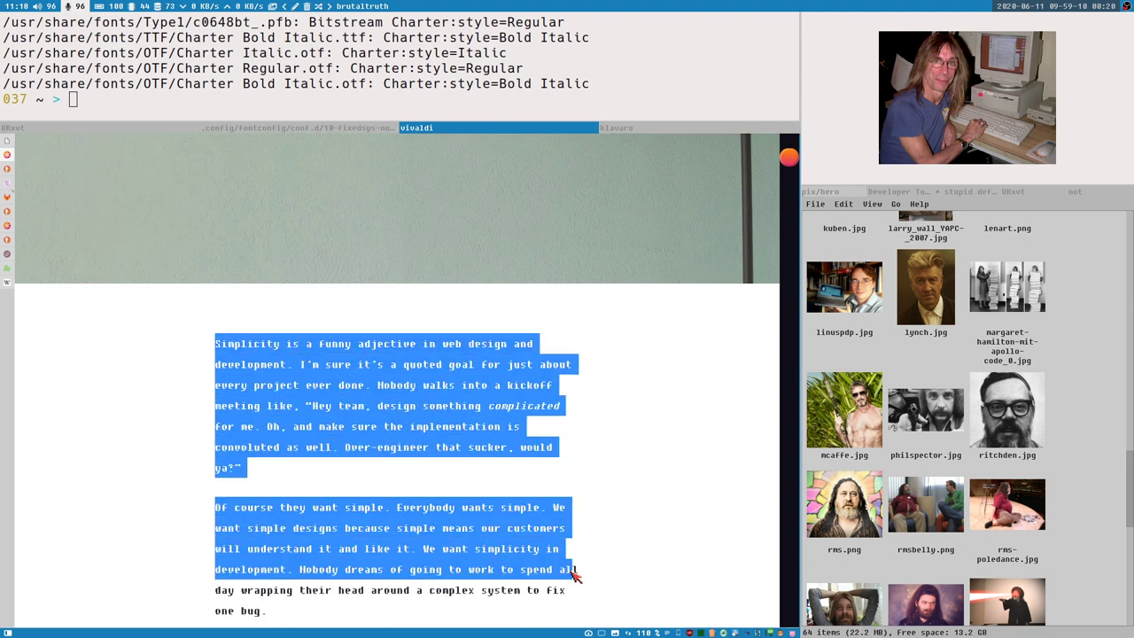
scroll(478, 392, "down", 2)
left_click(344, 317)
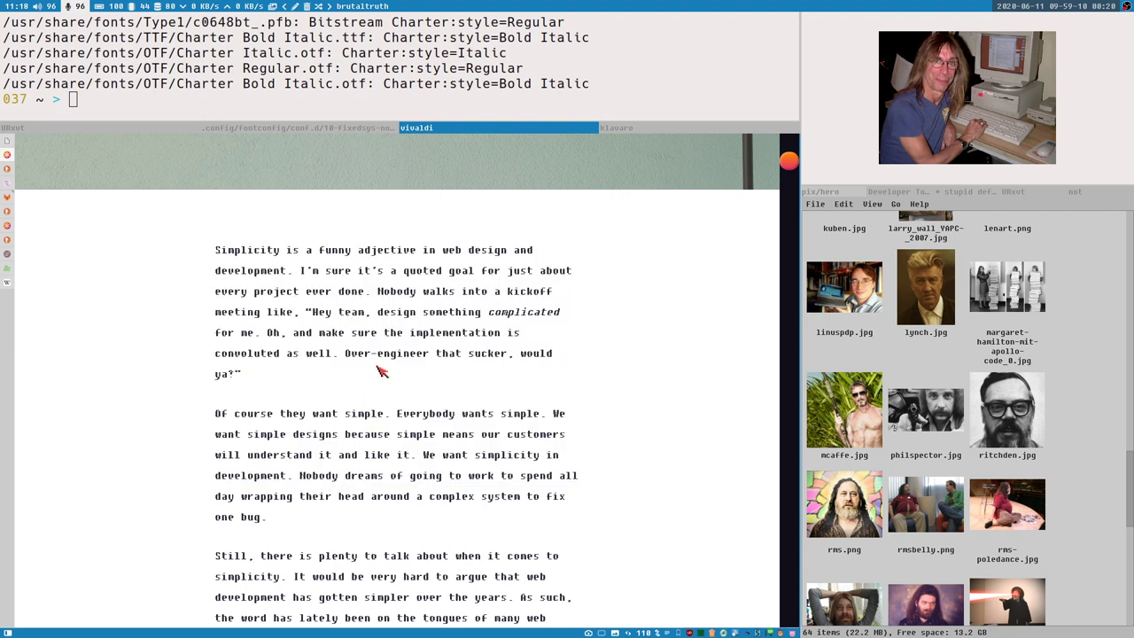
scroll(334, 325, "up", 3)
scroll(387, 438, "up", 5)
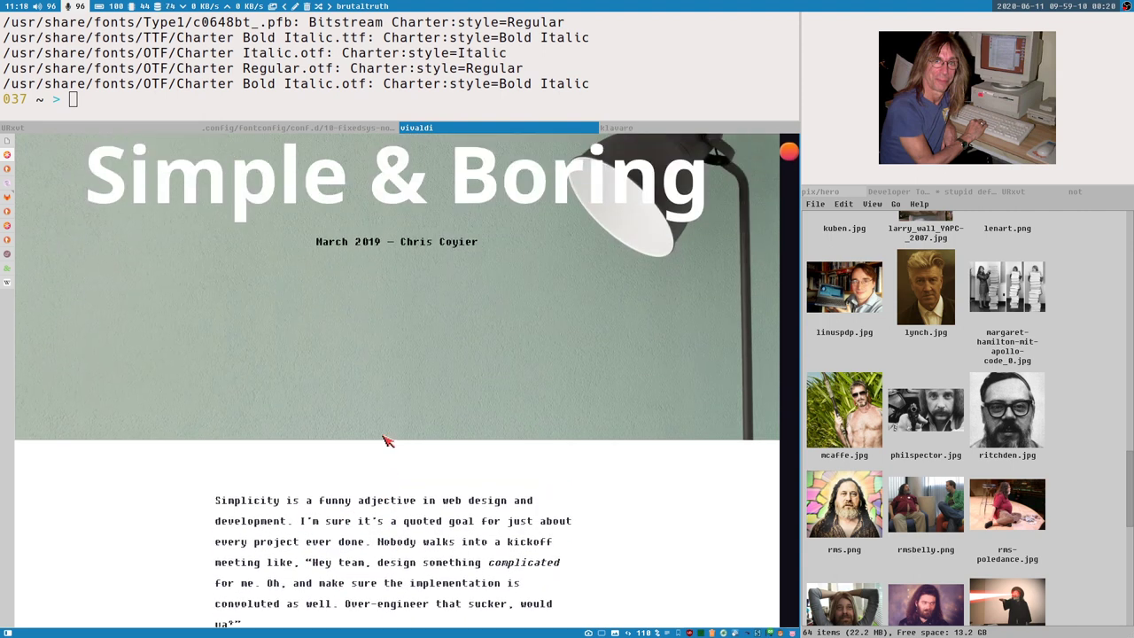
scroll(392, 458, "down", 4)
scroll(396, 454, "down", 1)
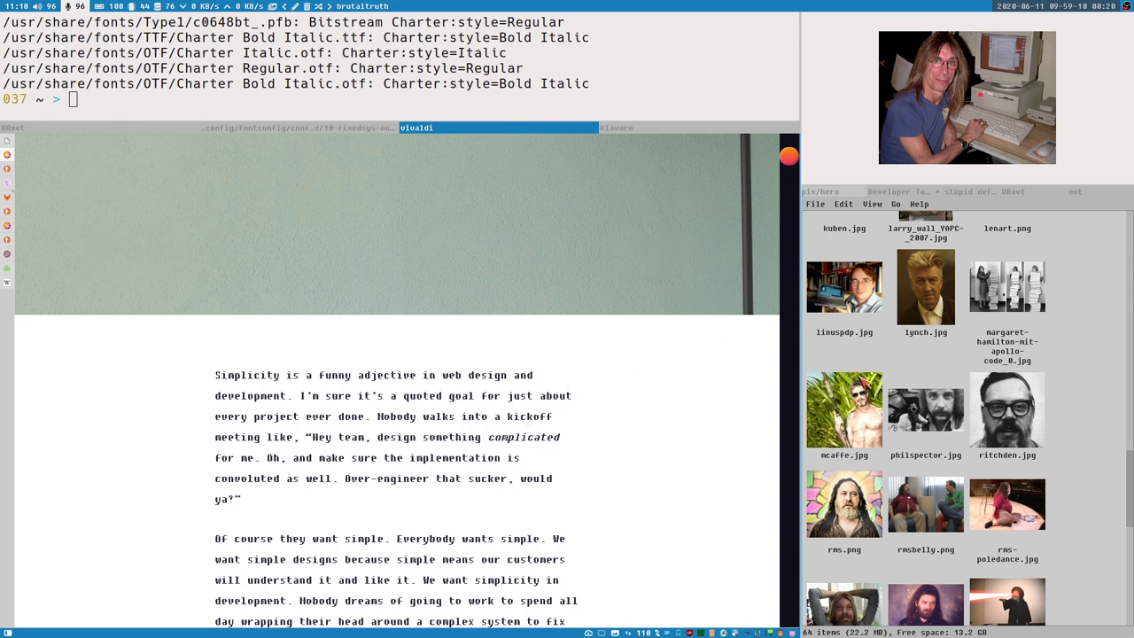
scroll(423, 452, "up", 3)
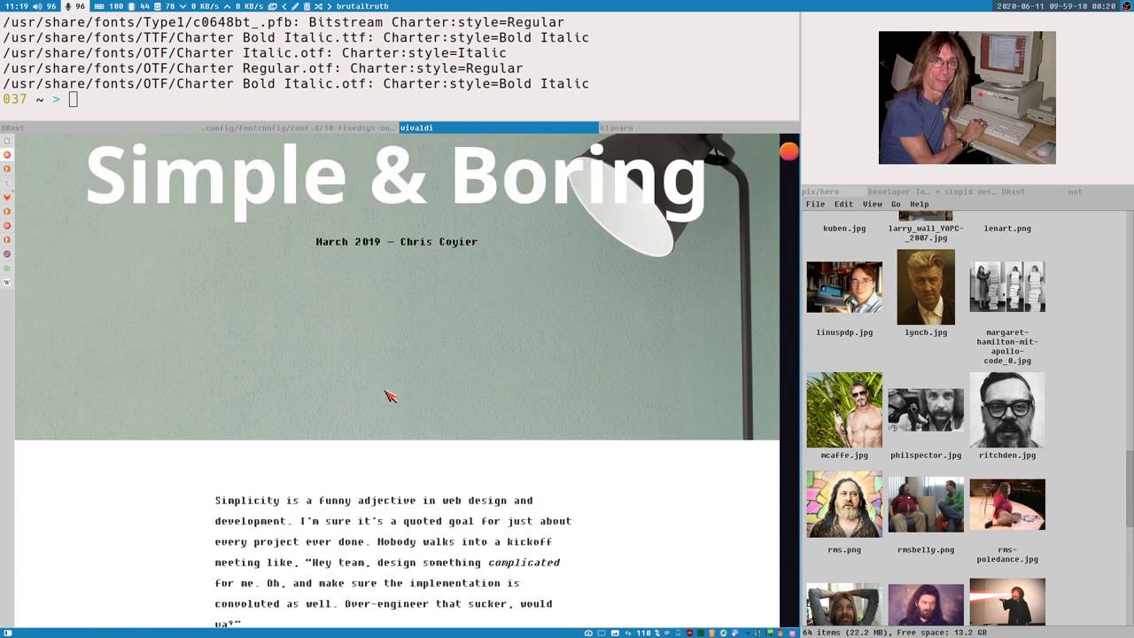
scroll(374, 321, "up", 3)
scroll(385, 342, "down", 2)
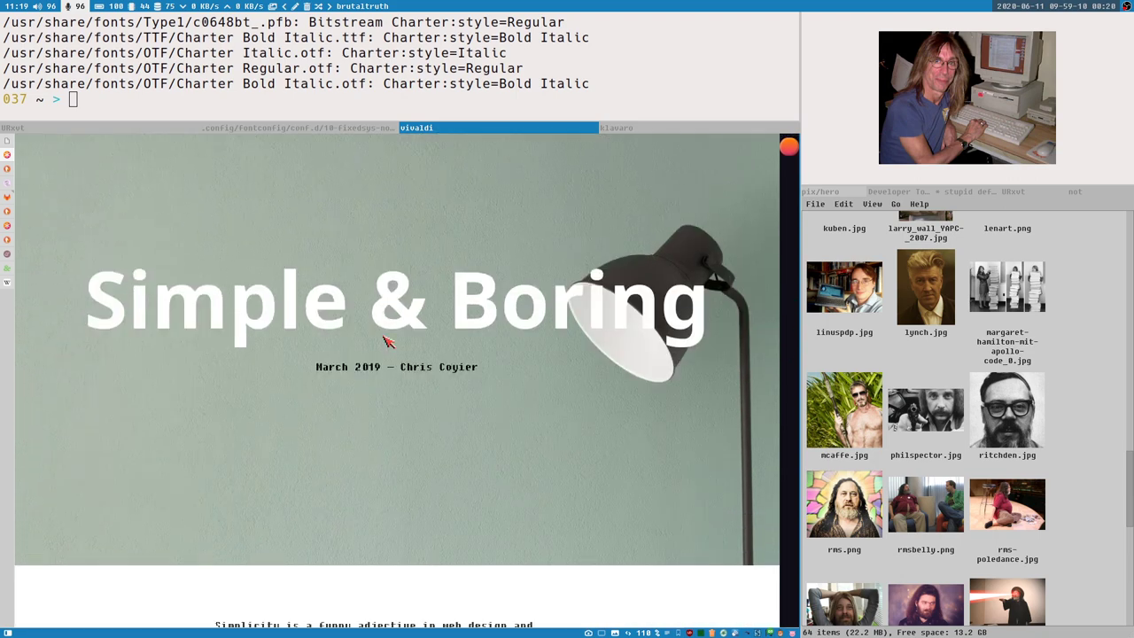
scroll(385, 364, "down", 2)
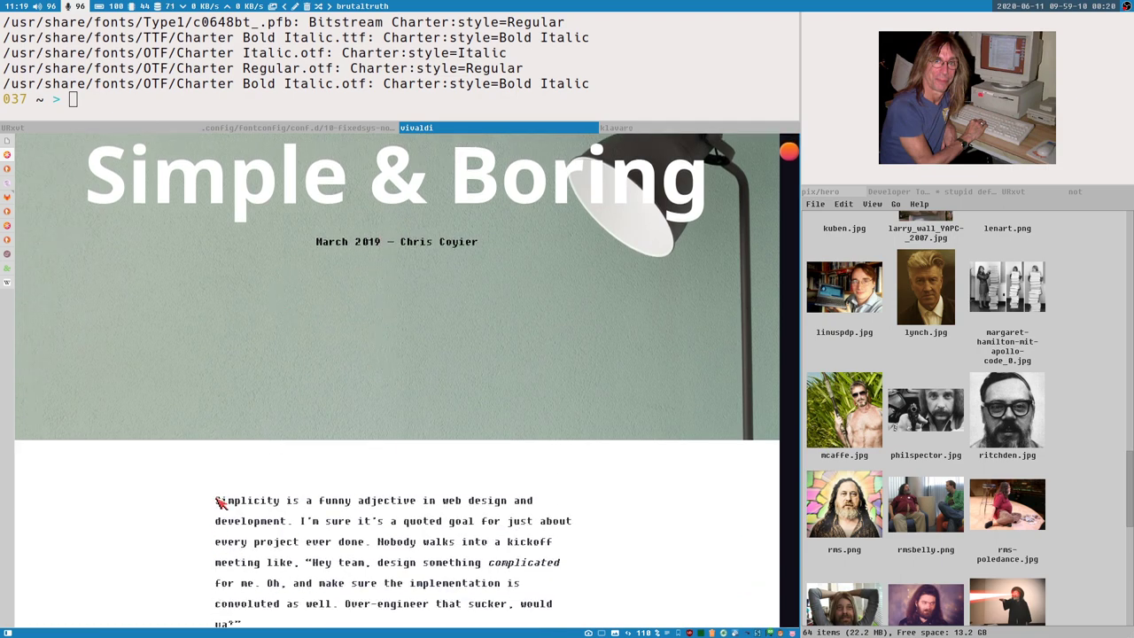
left_click_drag(215, 499, 440, 587)
left_click(385, 537)
scroll(333, 484, "down", 3)
double_click(288, 417)
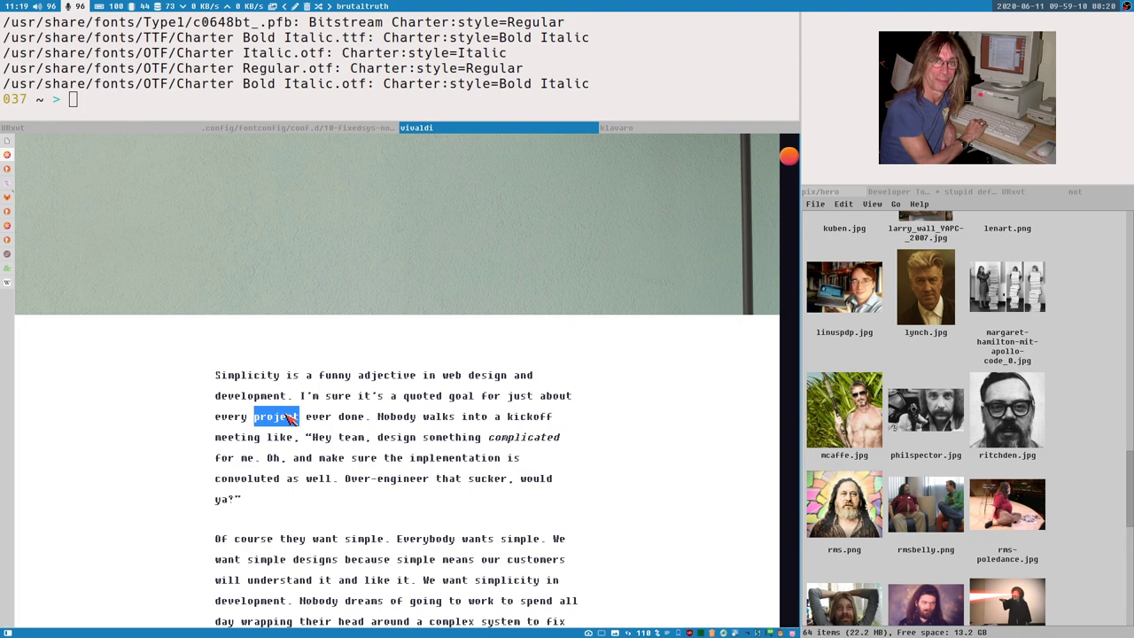
left_click(323, 421)
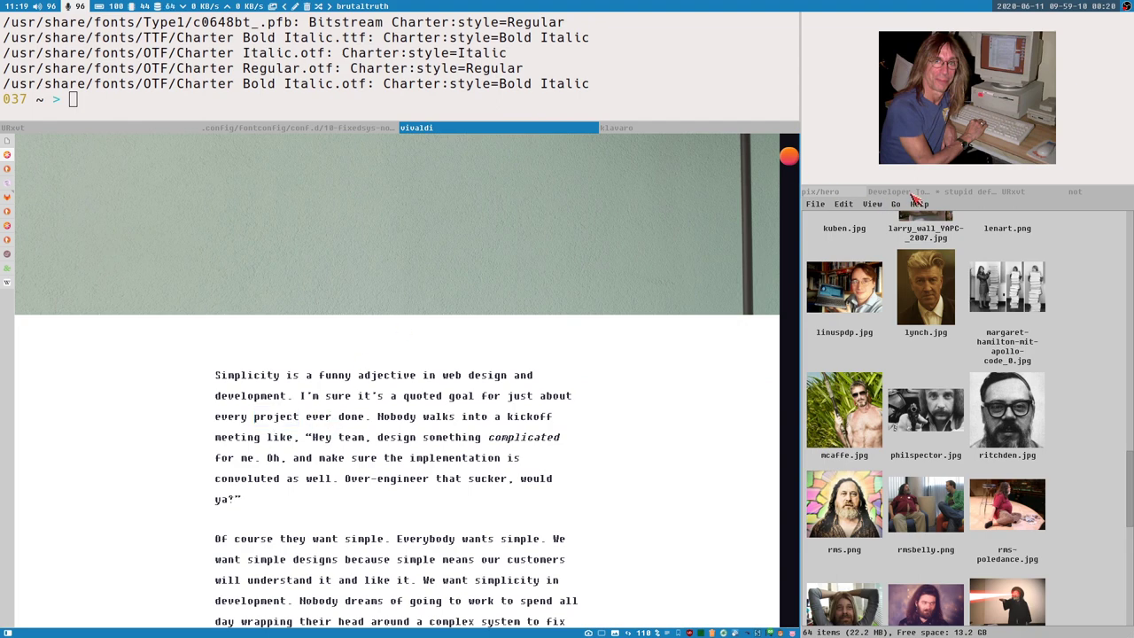
Open DevTools and inspect the article's first paragraph to show the inherited html font-family rule.
key("ctrl+shift+i")
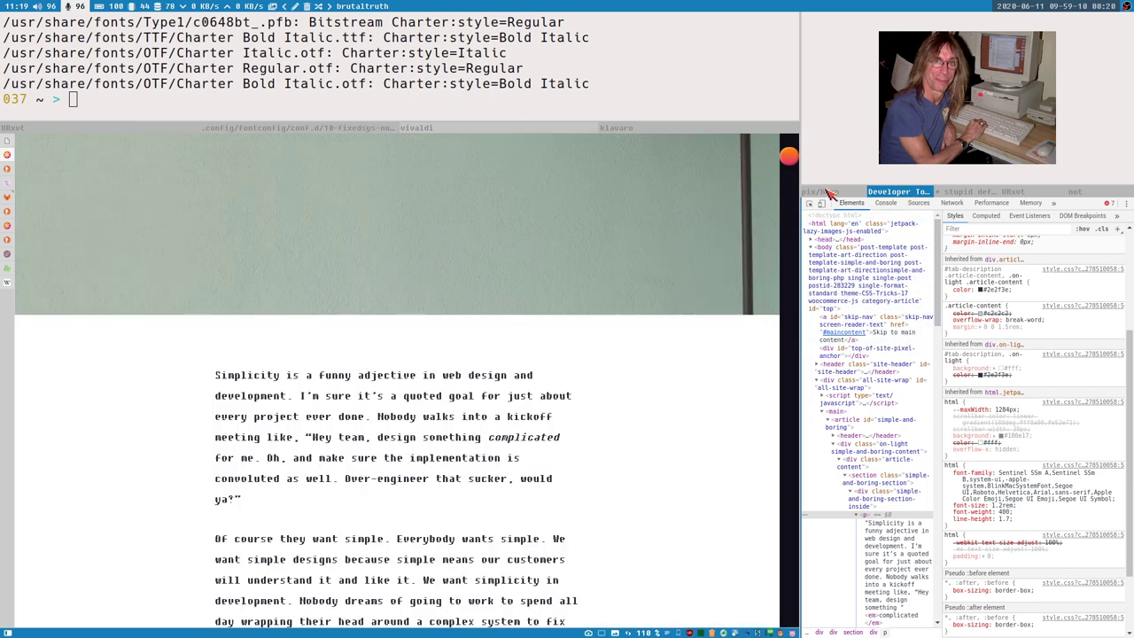
left_click(810, 204)
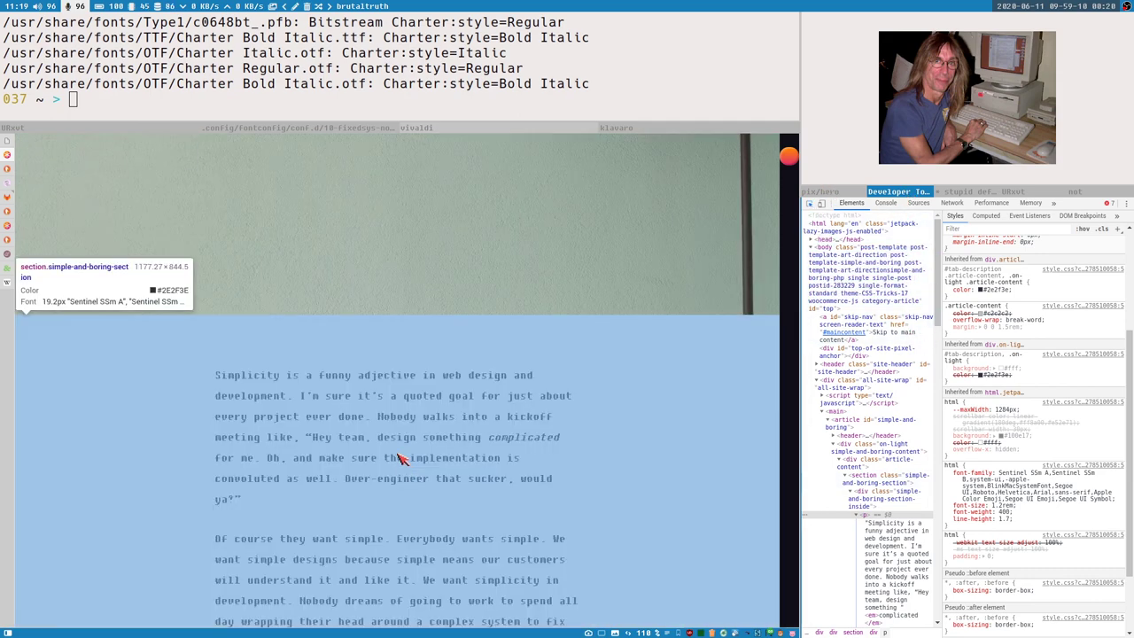
left_click(400, 458)
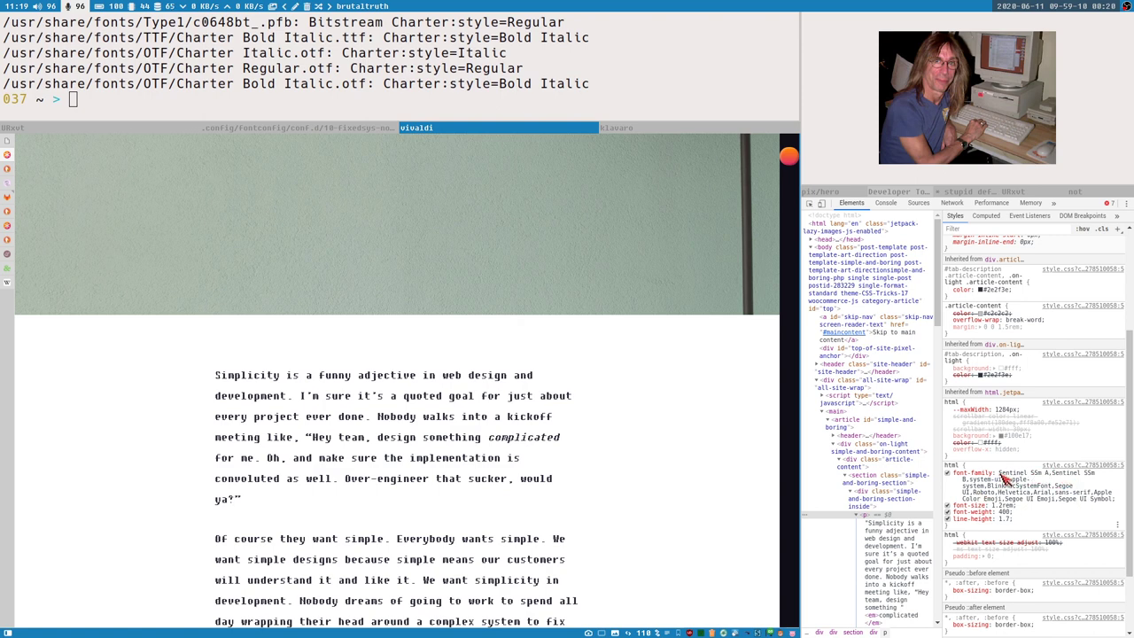
Highlight Sentinel SSm A, Sentinel SSm B and system-ui in the html font-family value.
left_click_drag(1002, 476, 1035, 478)
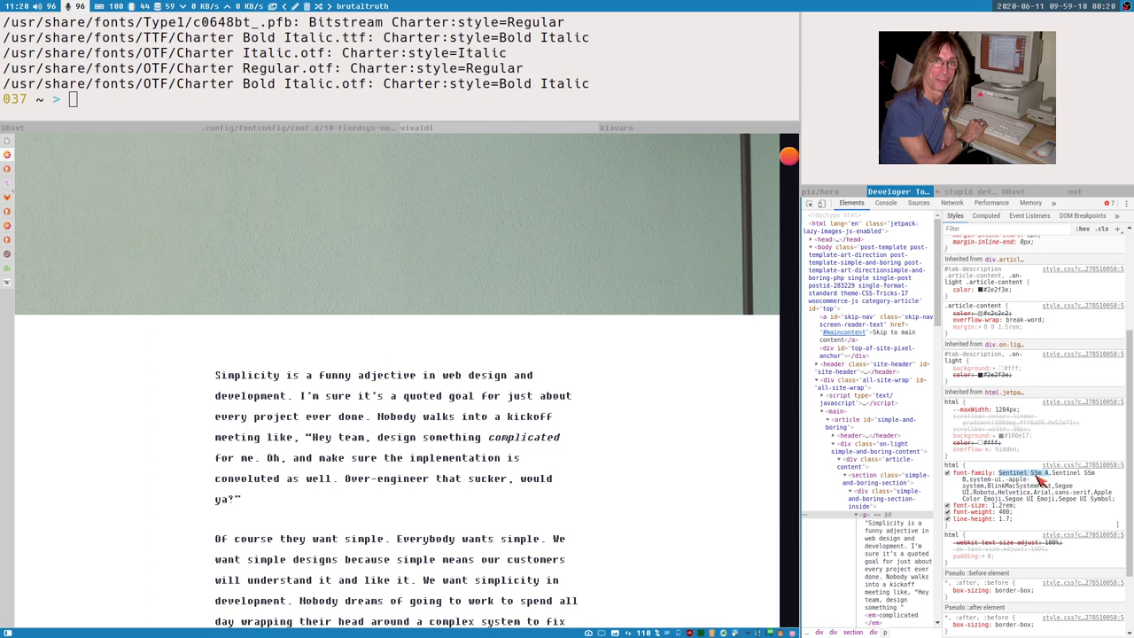
left_click_drag(1046, 476, 1057, 477)
left_click_drag(1053, 477, 1082, 478)
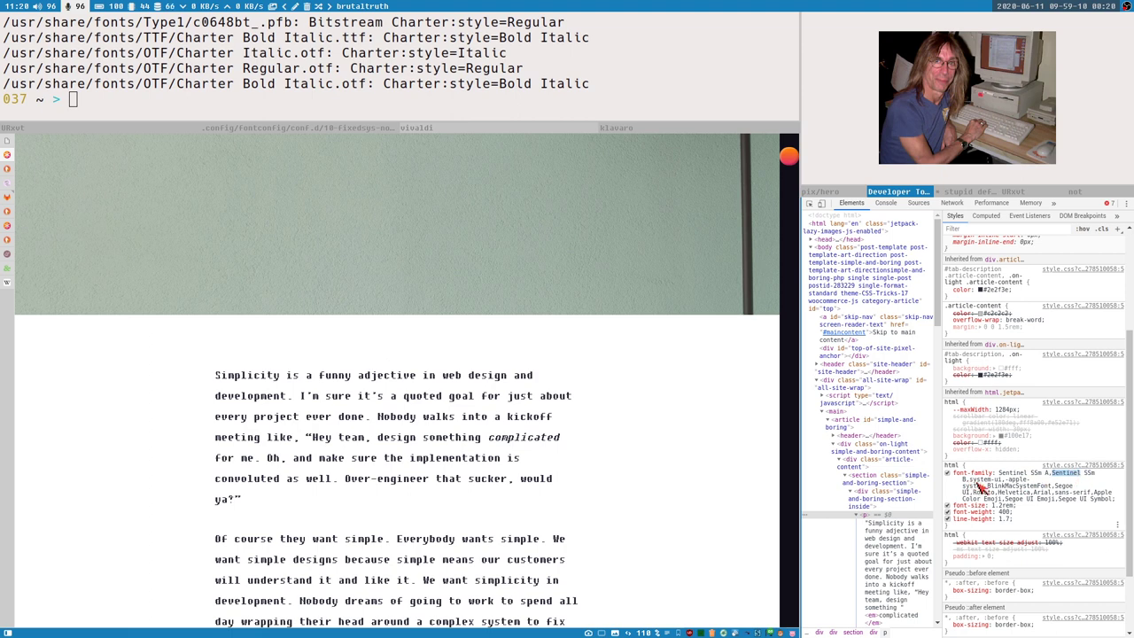
left_click_drag(972, 481, 1007, 483)
Put the html font-family value into edit mode and select system-ui within it.
double_click(989, 483)
left_click(1001, 485)
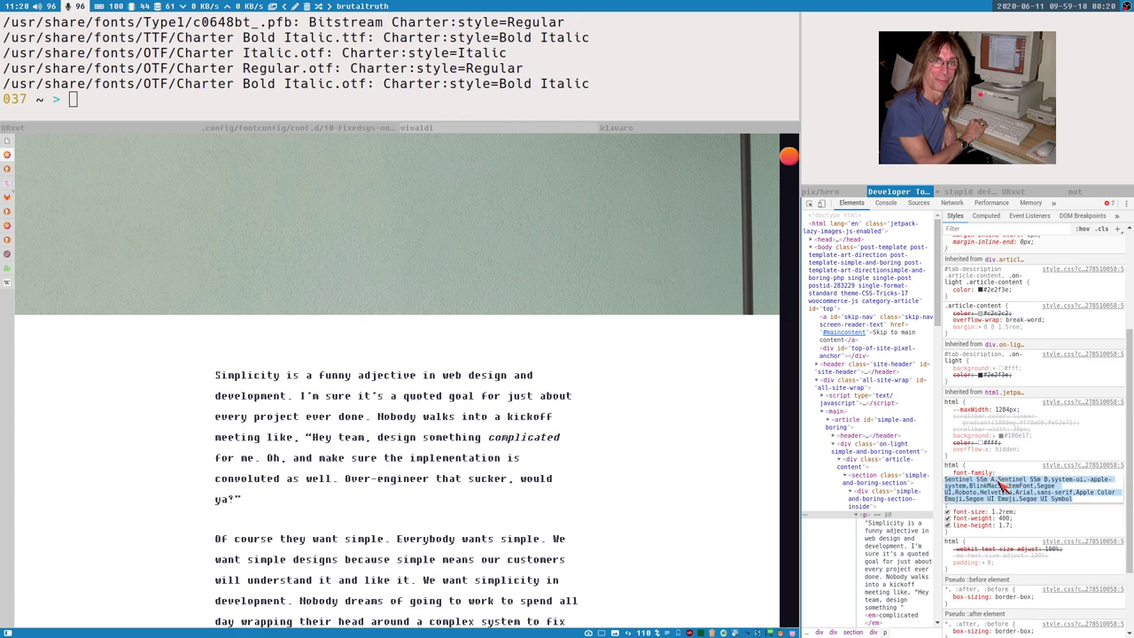
left_click(999, 492)
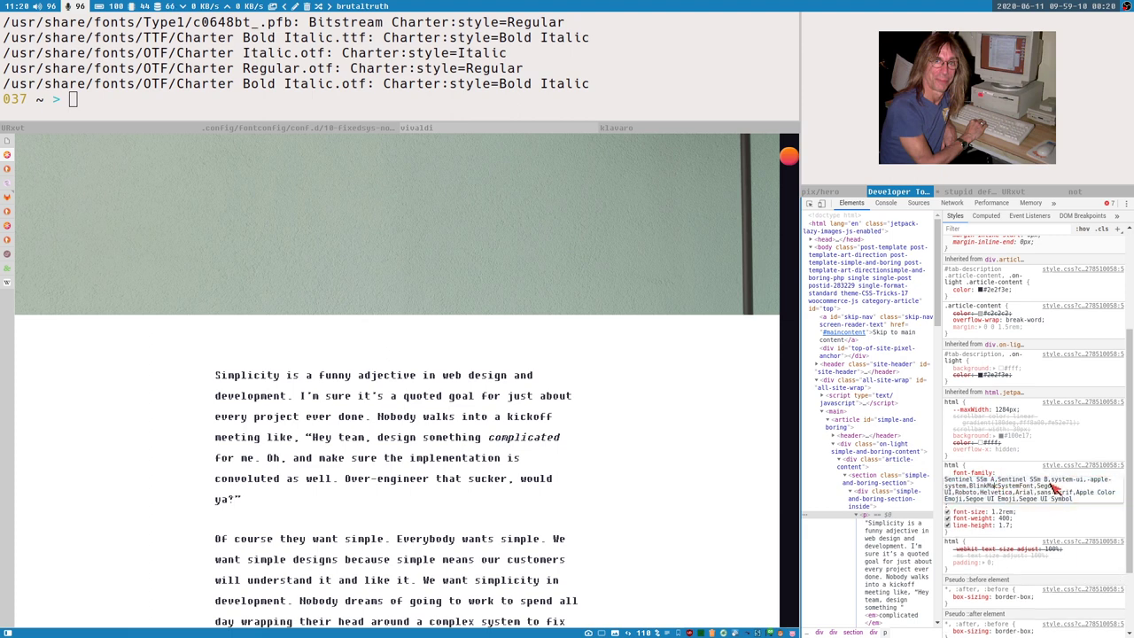
left_click_drag(1053, 483, 1079, 486)
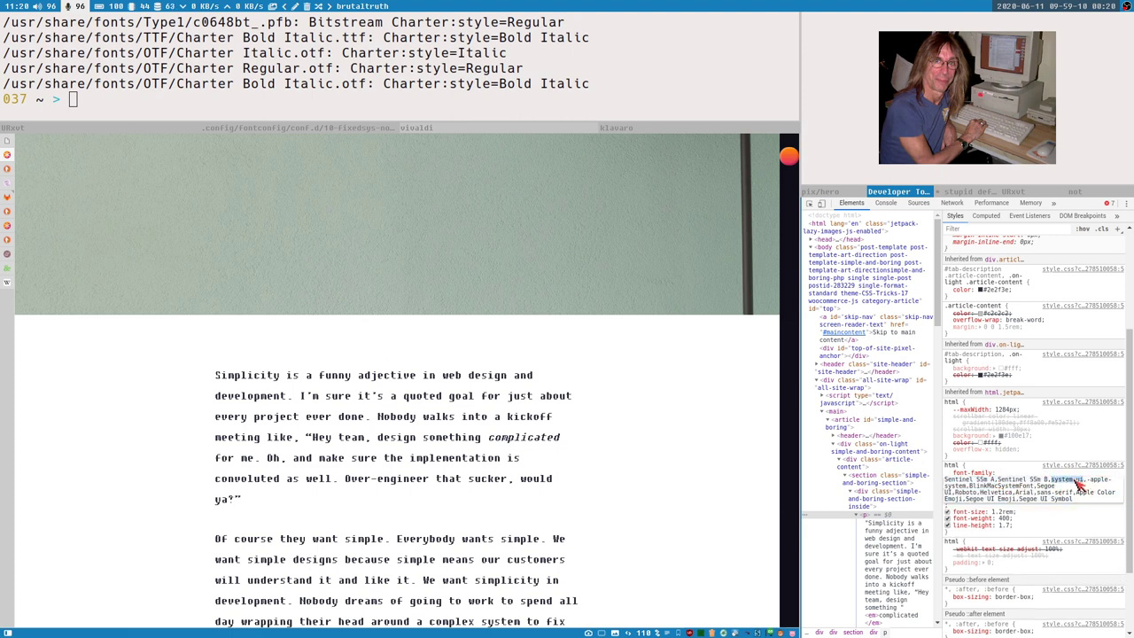